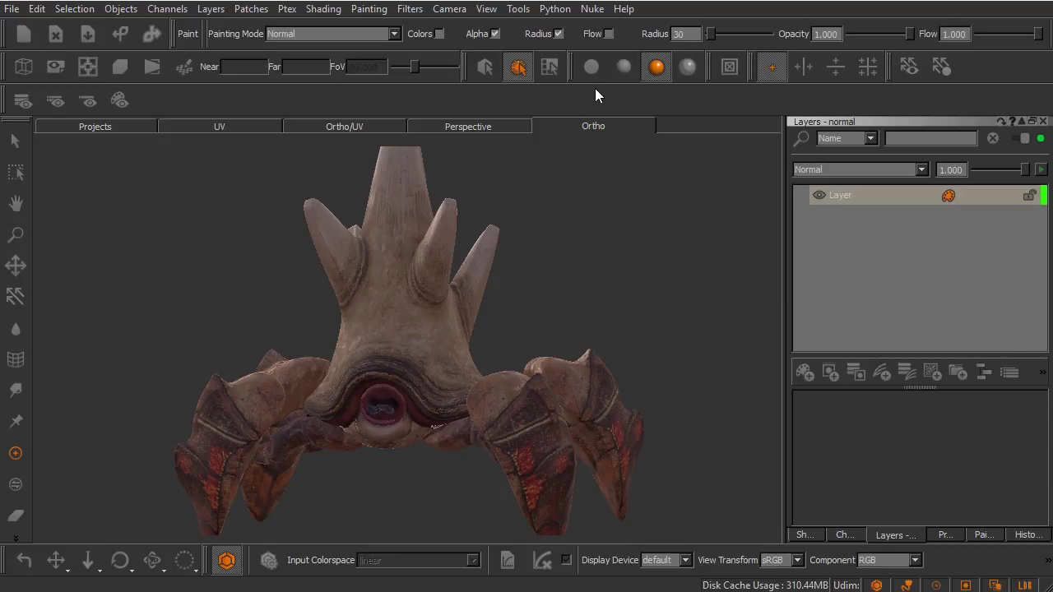
Dock the Modo Render palette on the left from the View > Palettes menu
left_click(487, 9)
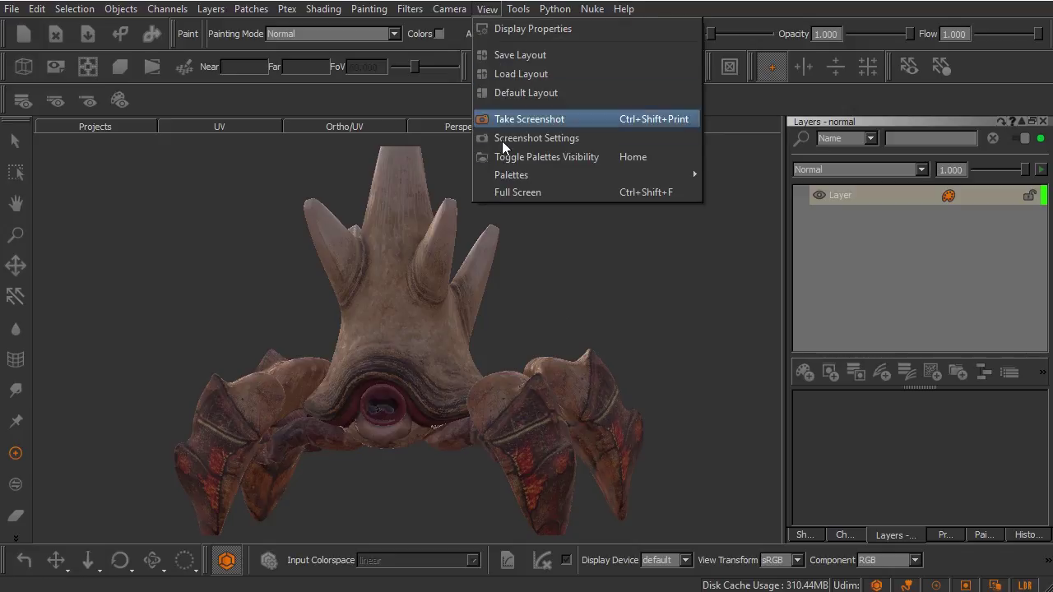
mouse_move(514, 176)
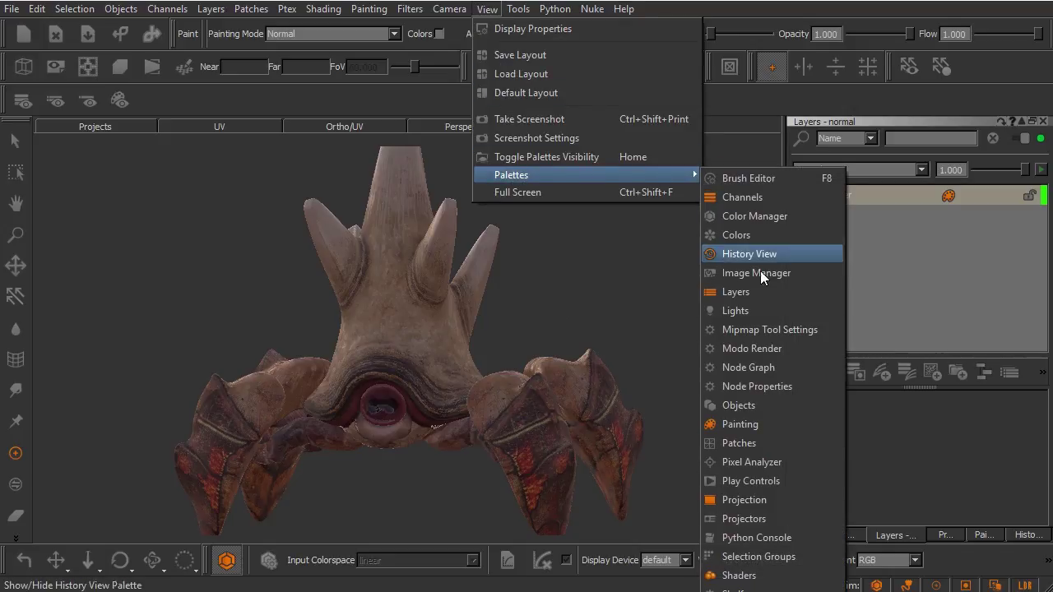
left_click(774, 350)
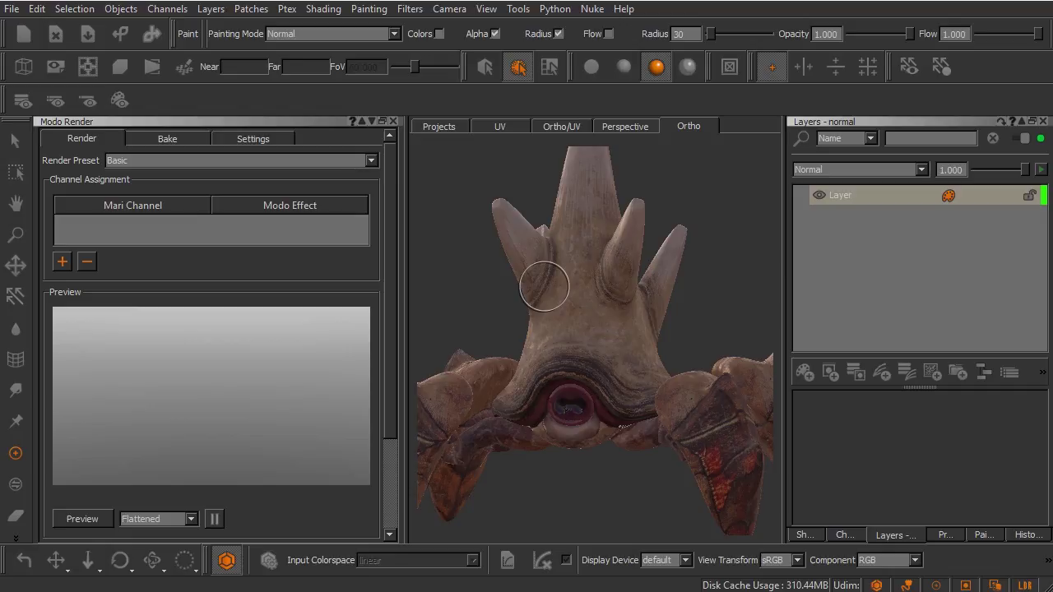
left_click(266, 140)
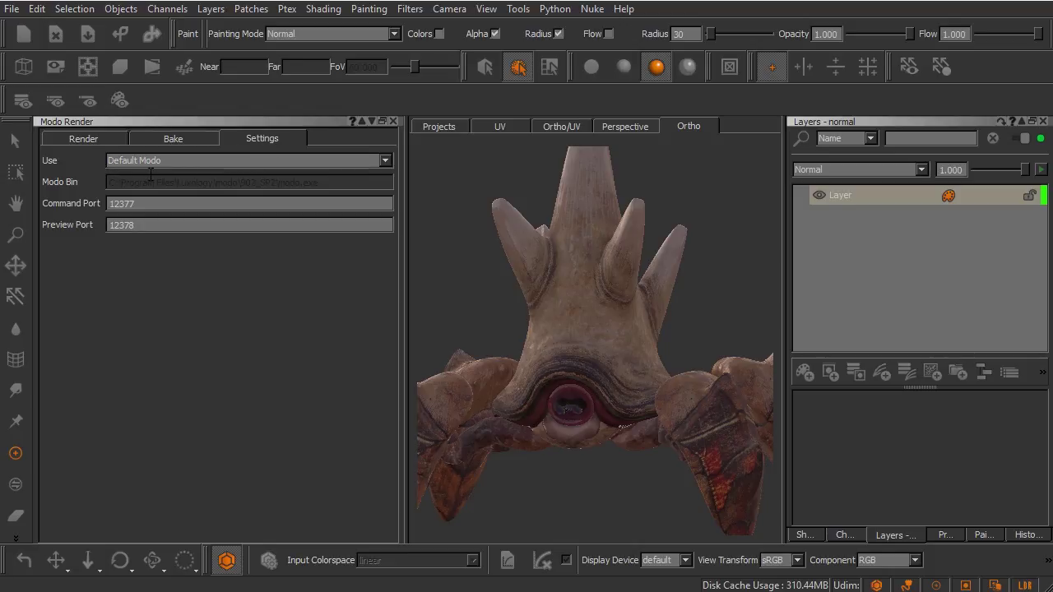
left_click(378, 161)
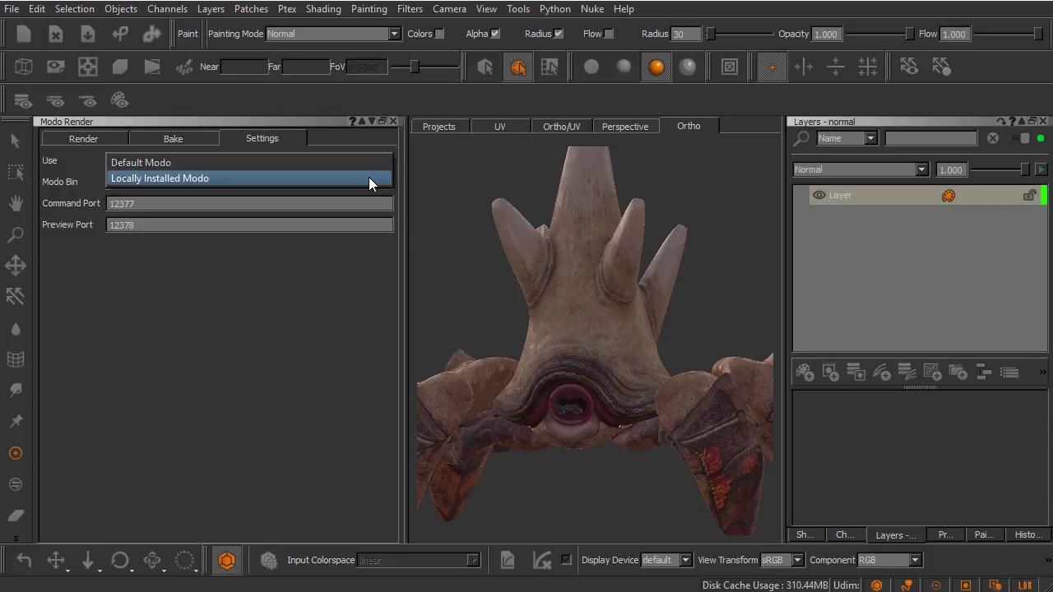
left_click(395, 164)
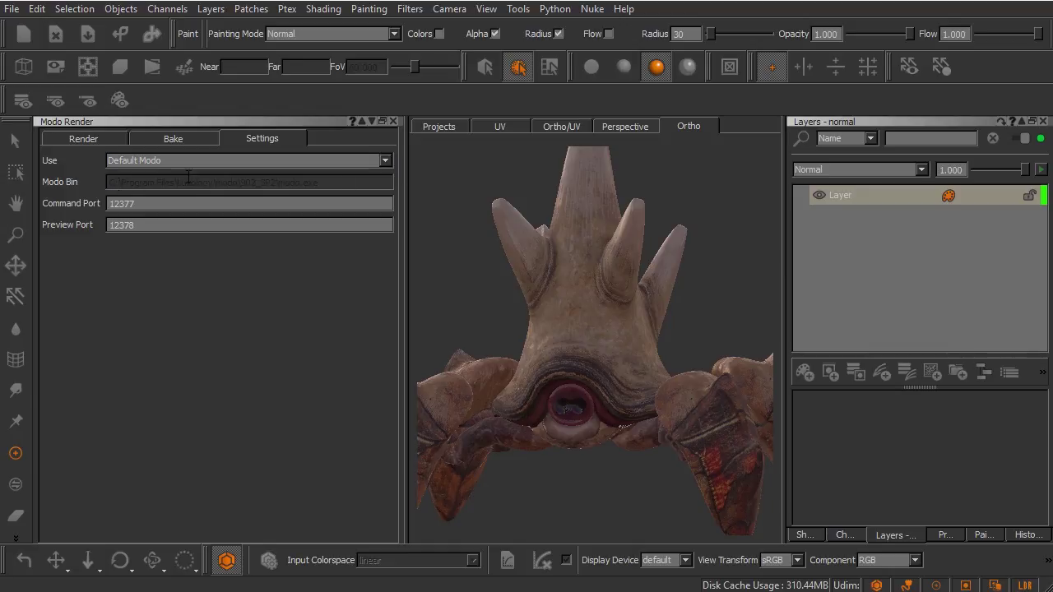
mouse_move(183, 181)
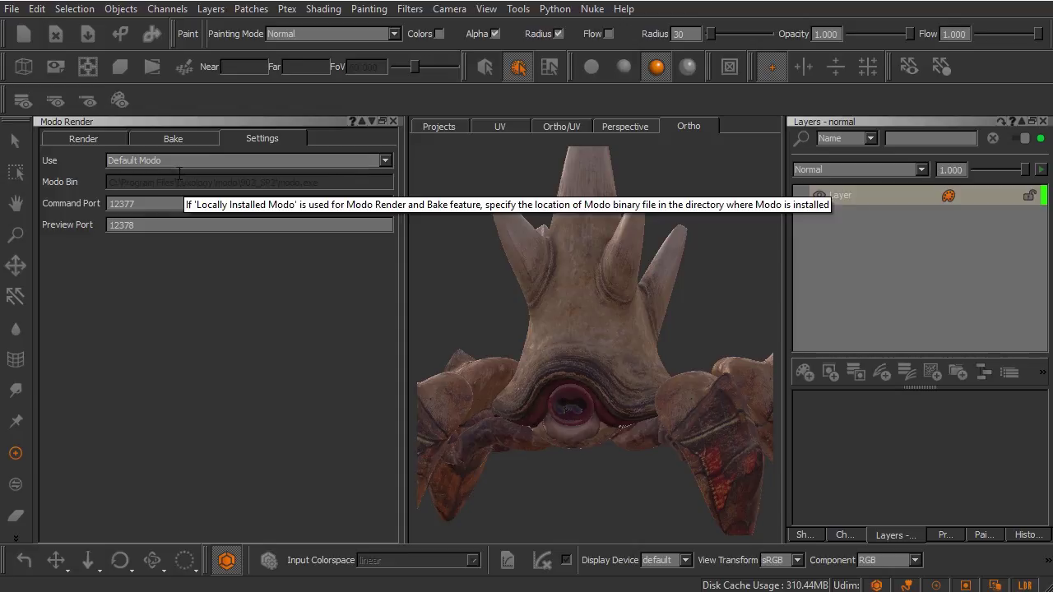
left_click(105, 139)
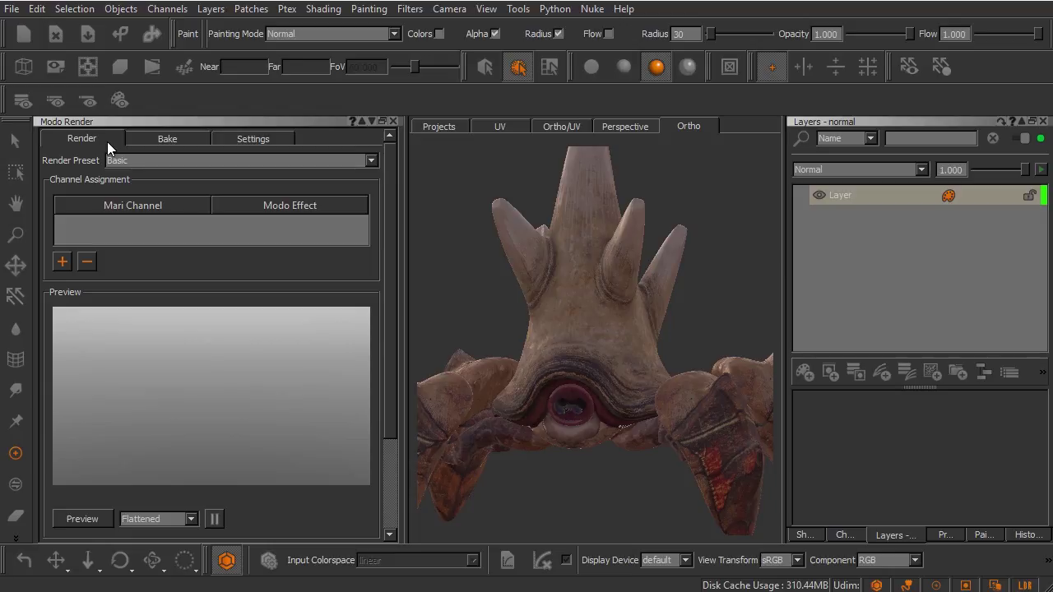
left_click(144, 141)
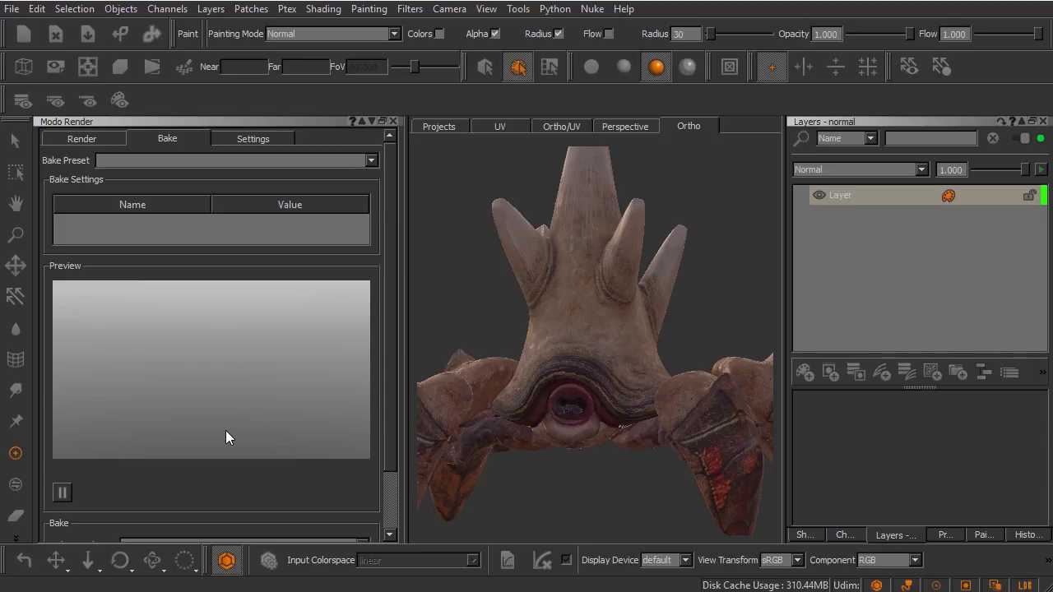
left_click(103, 140)
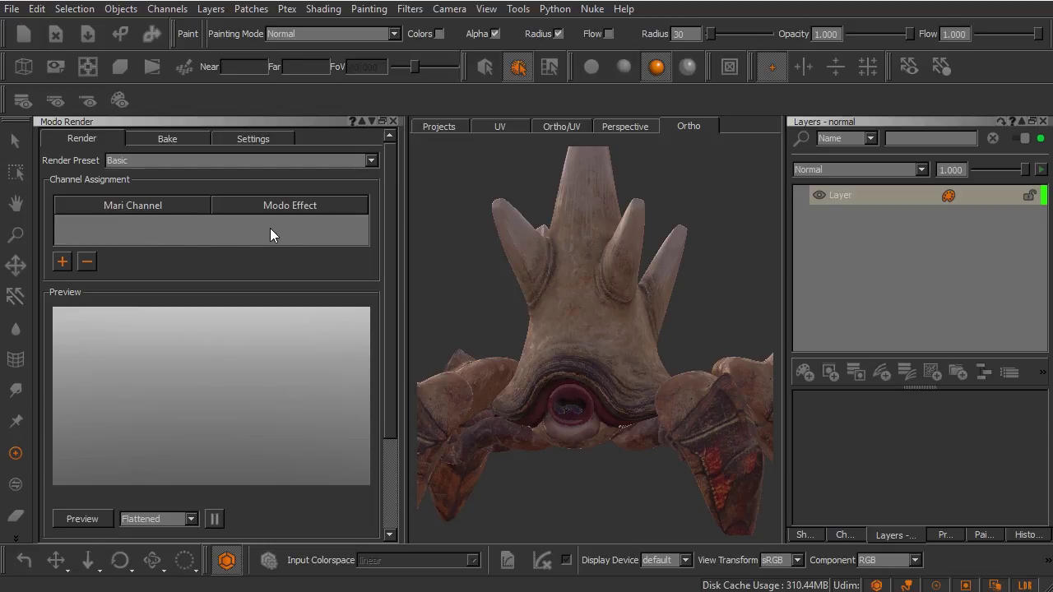
Switch the right dock from Channels to Shaders to see the AiStandard inputs
left_click(844, 533)
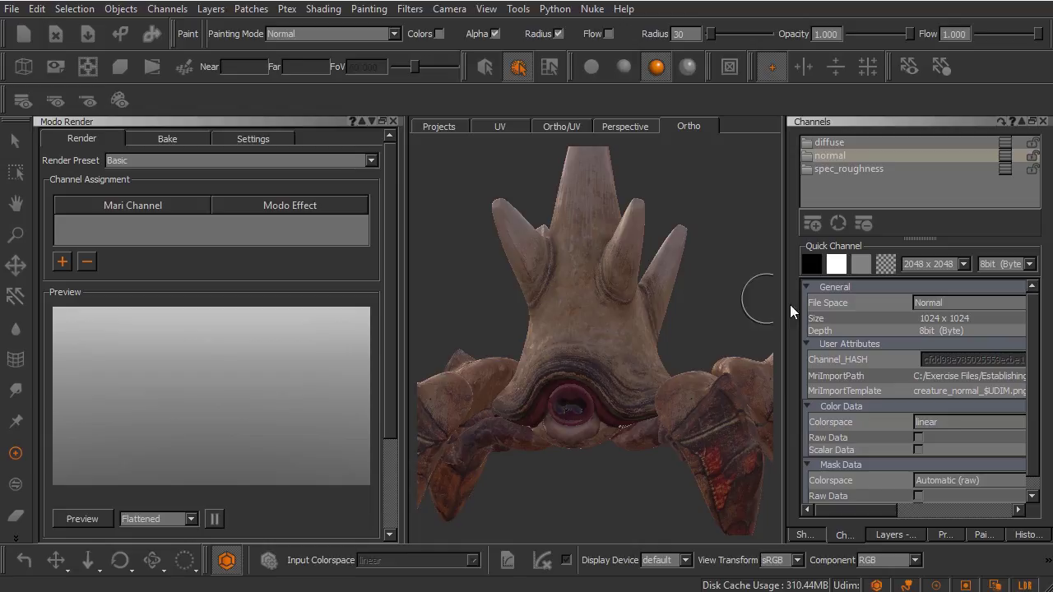
left_click(809, 534)
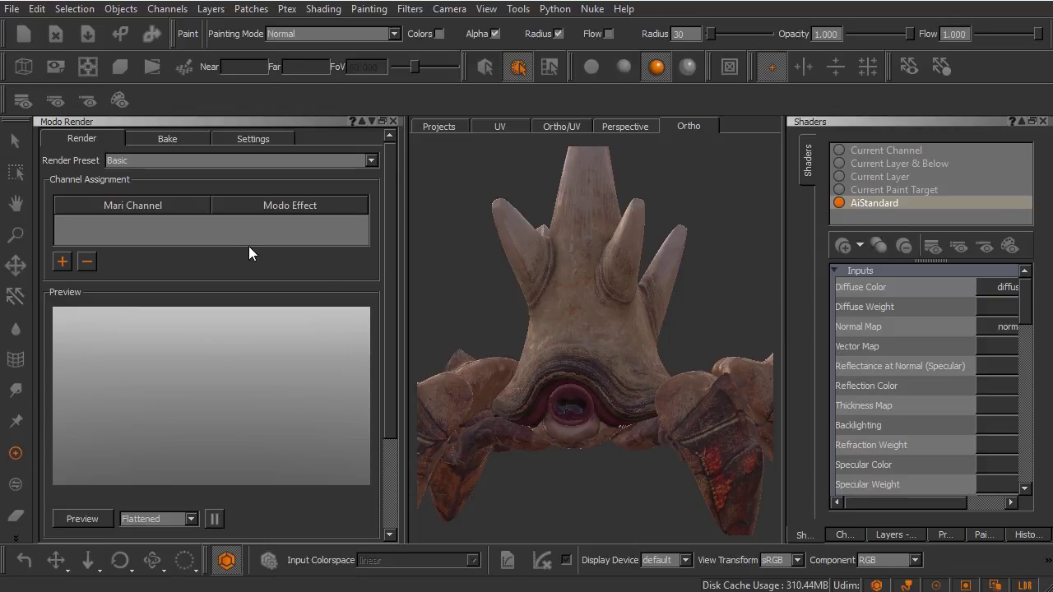
Assign the diffuse channel to Modo's diffColor effect
left_click(62, 261)
left_click_drag(277, 316, 488, 173)
left_click(519, 222)
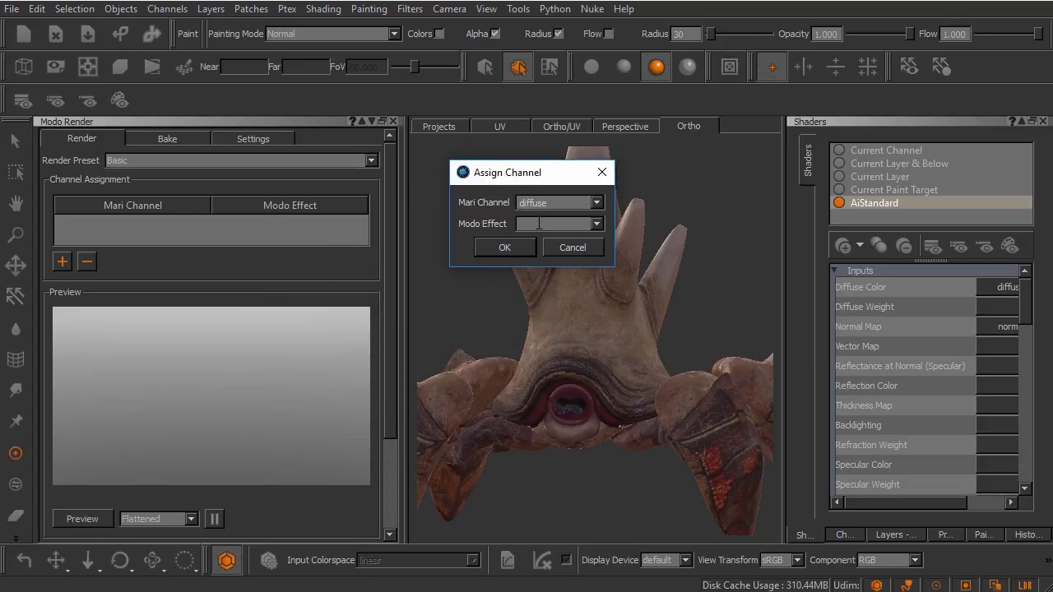
left_click(594, 225)
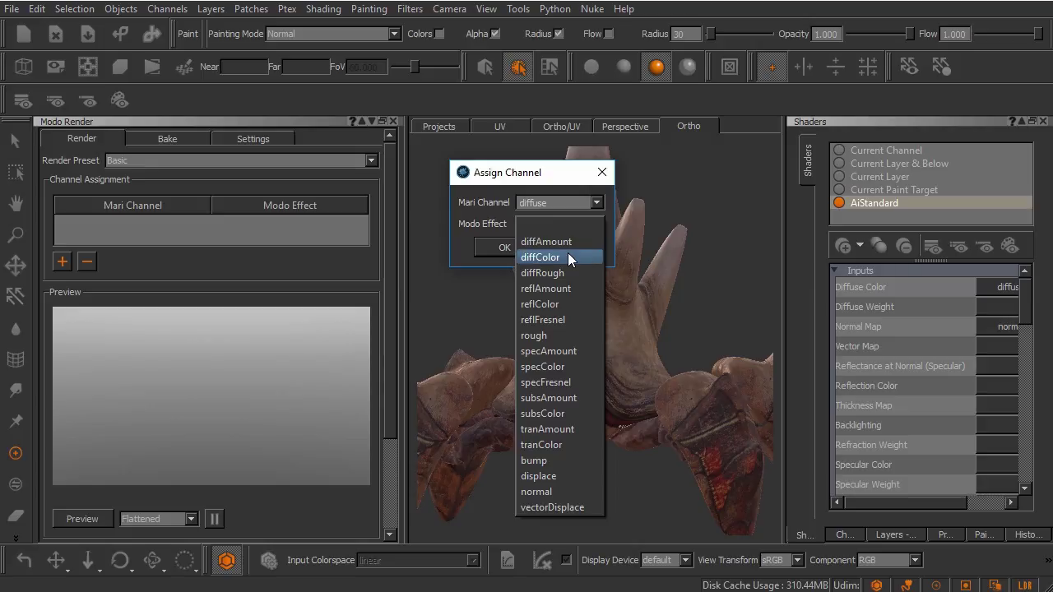
left_click(568, 255)
left_click(512, 247)
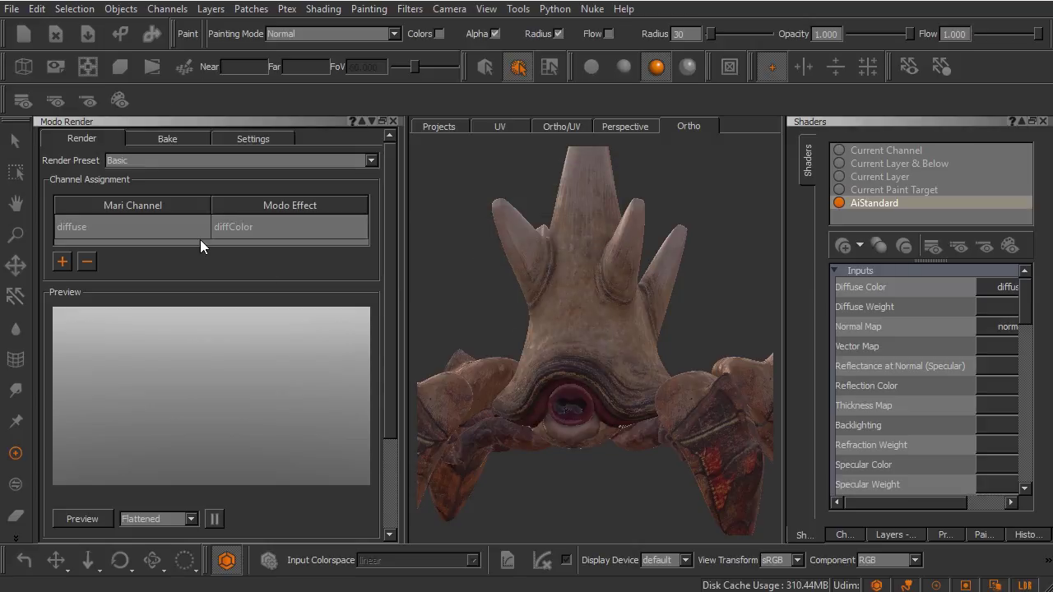
Add an assignment mapping the normal channel to Modo's normal effect
left_click(65, 261)
left_click_drag(276, 318, 473, 169)
left_click(588, 199)
left_click(578, 212)
left_click(584, 221)
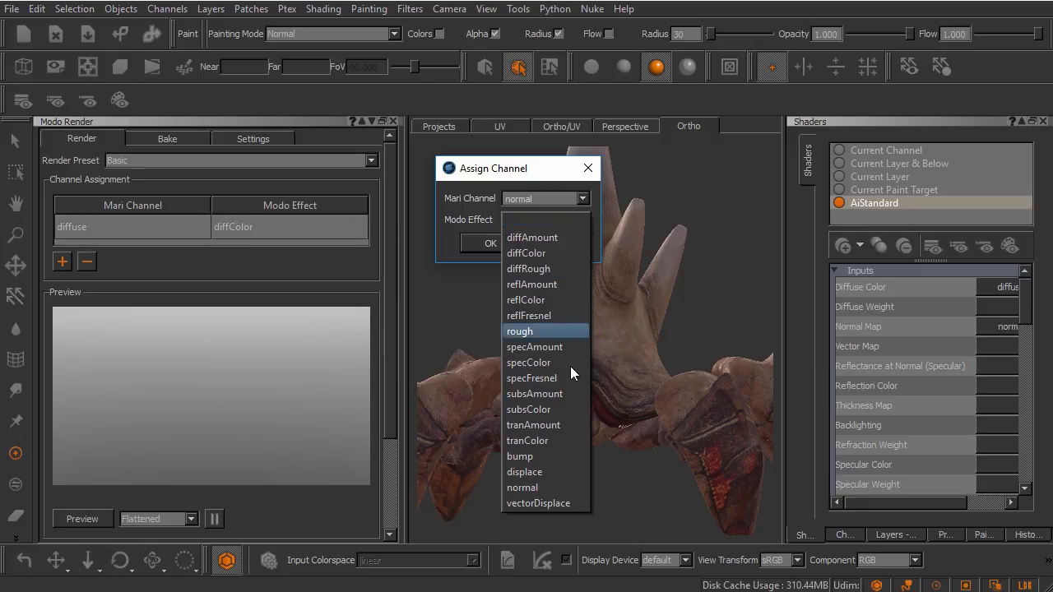
left_click(551, 487)
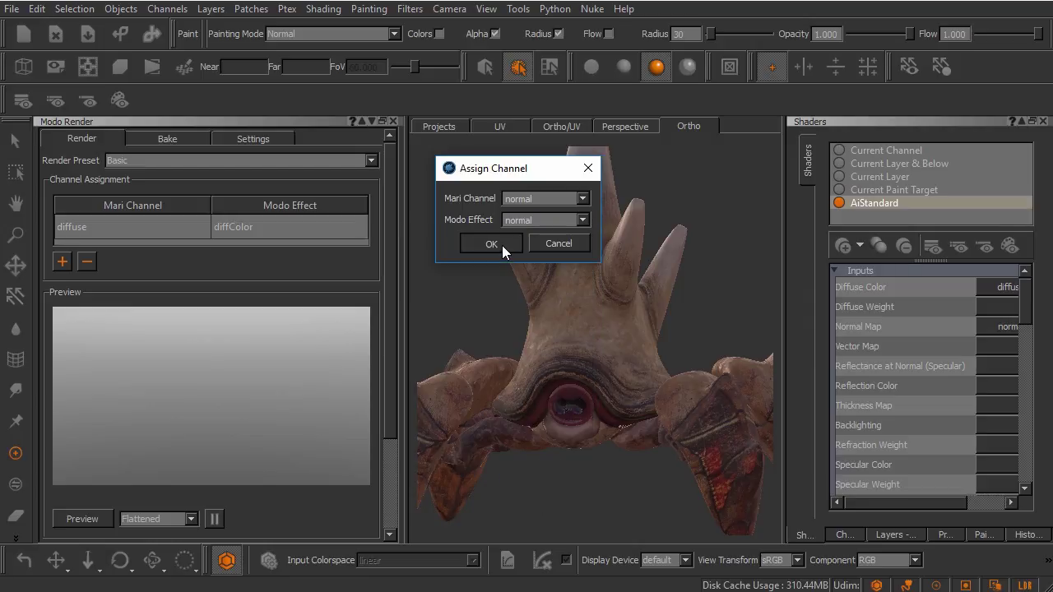
left_click(502, 245)
Add an assignment mapping the spec_roughness channel to Modo's rough effect
left_click(62, 262)
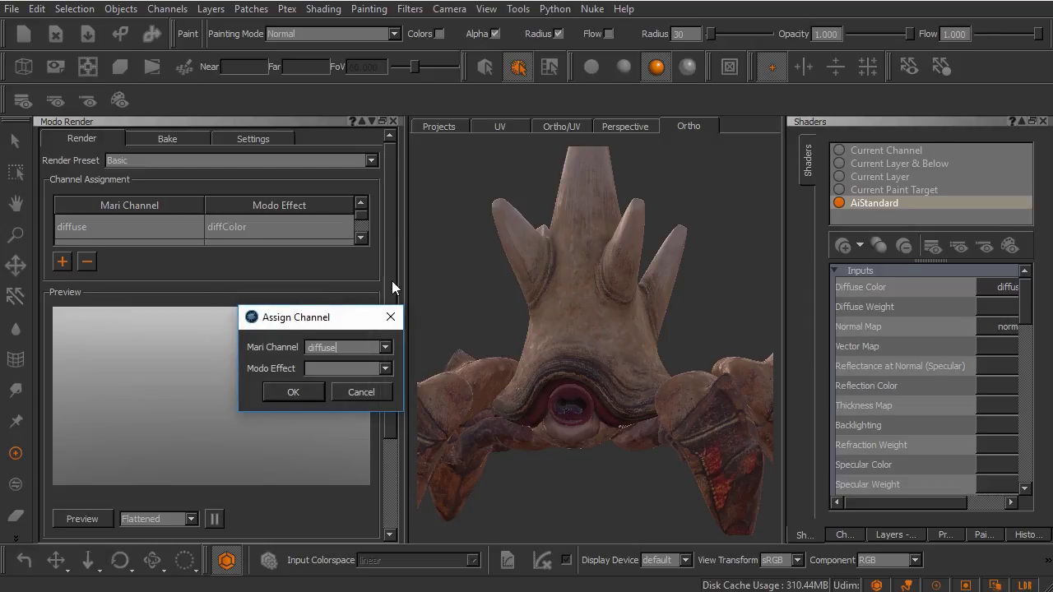
left_click_drag(326, 320, 562, 158)
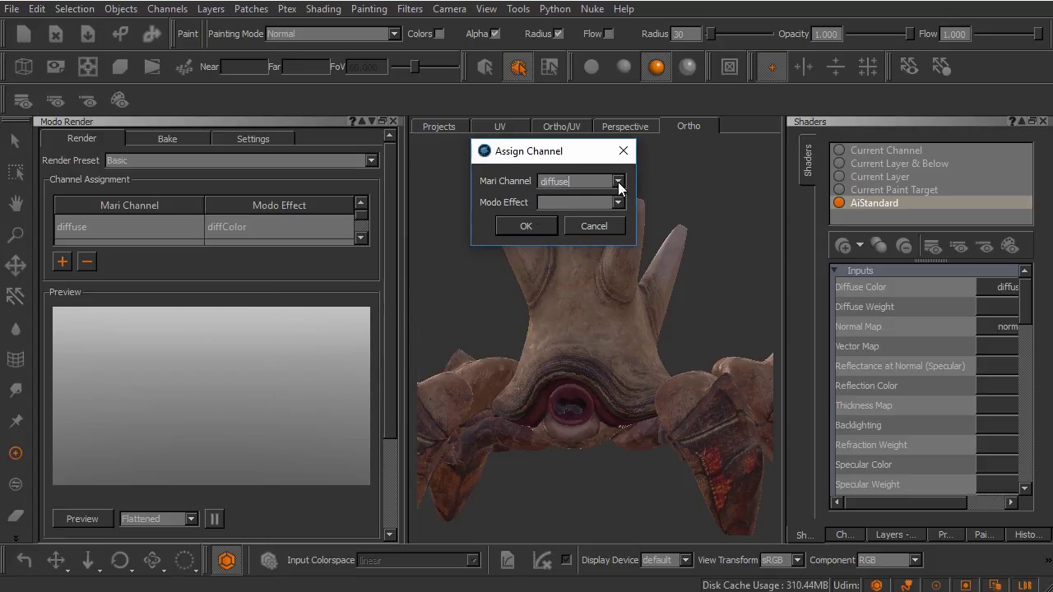
left_click(618, 182)
left_click(613, 209)
left_click(617, 203)
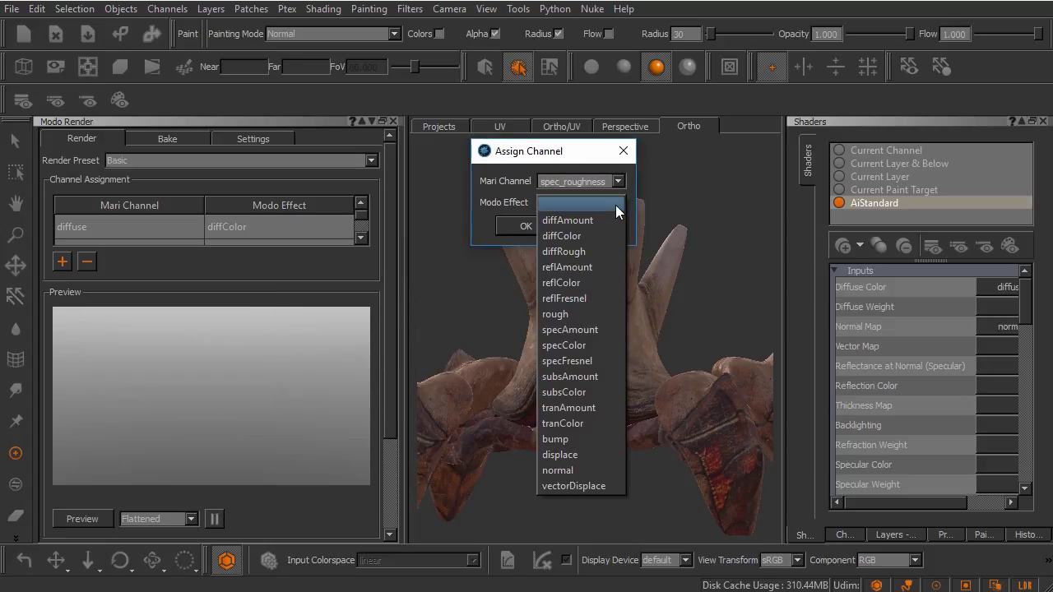
left_click(593, 311)
left_click(527, 228)
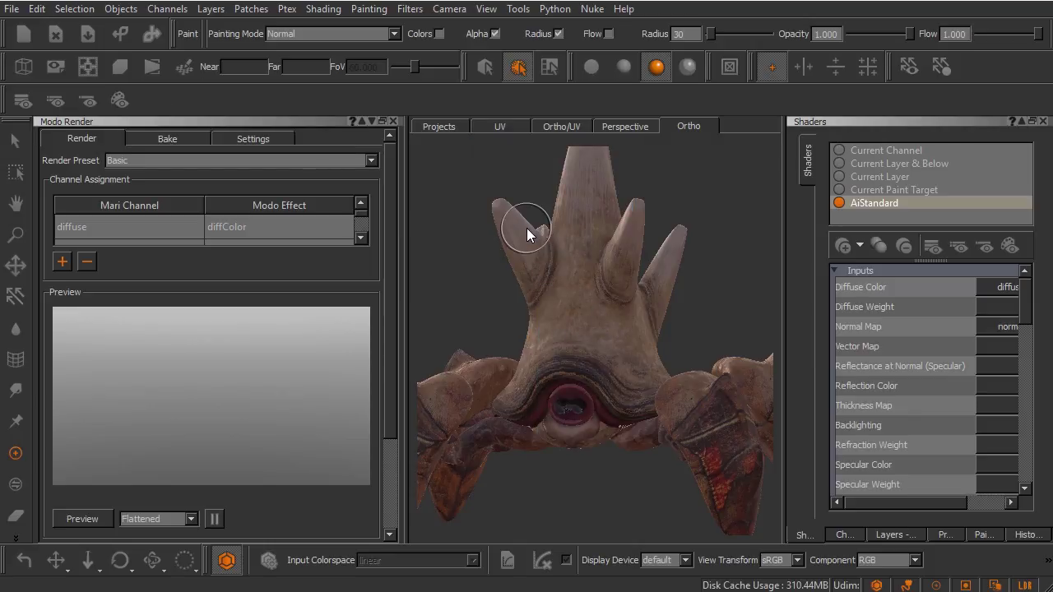
left_click(358, 238)
left_click(359, 237)
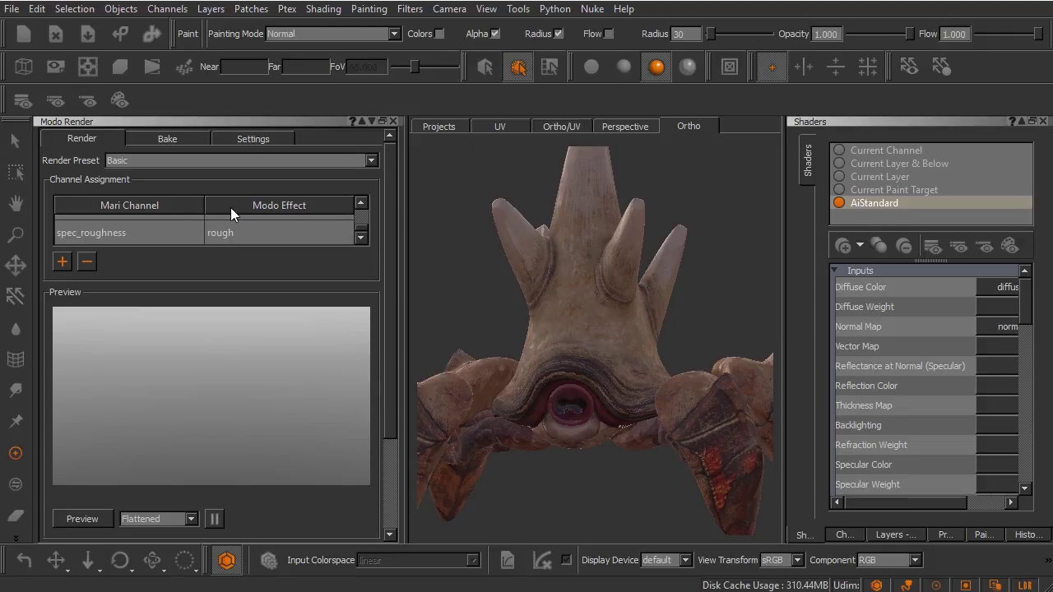
left_click_drag(362, 228, 362, 212)
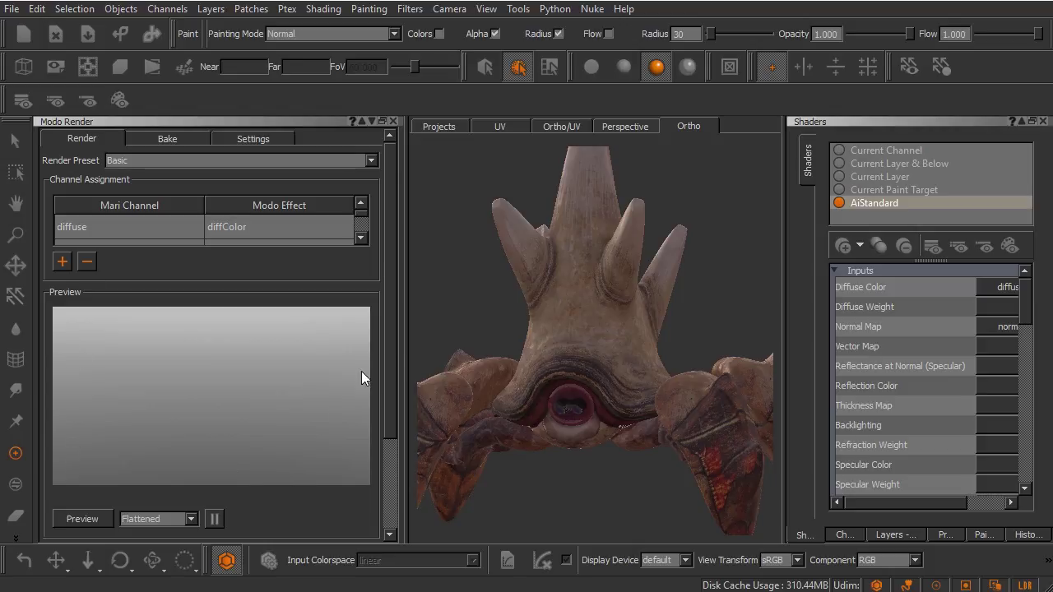
left_click_drag(389, 329, 405, 405)
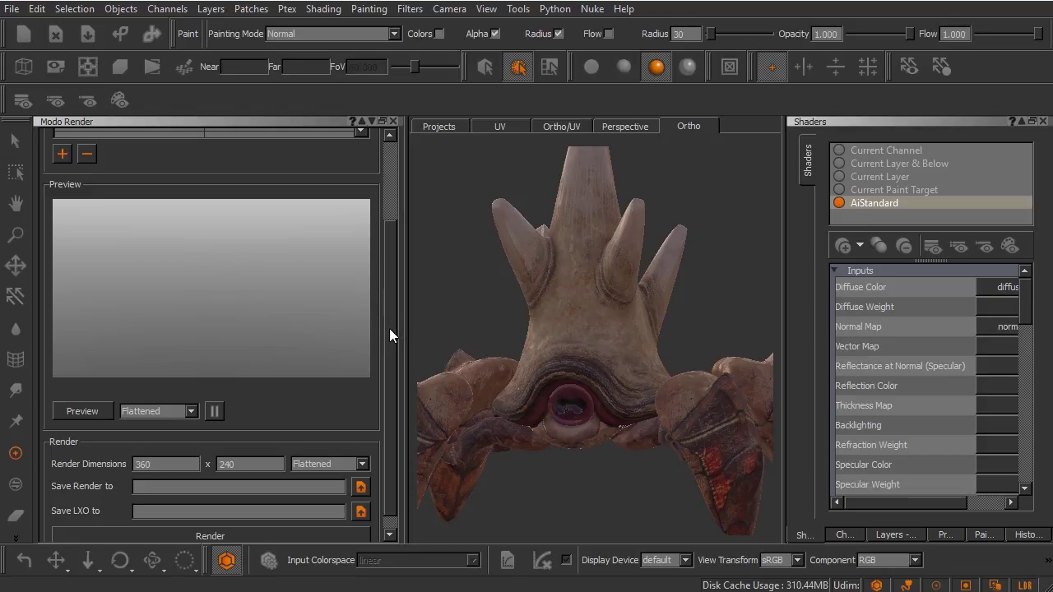
scroll(389, 328, "down", 1)
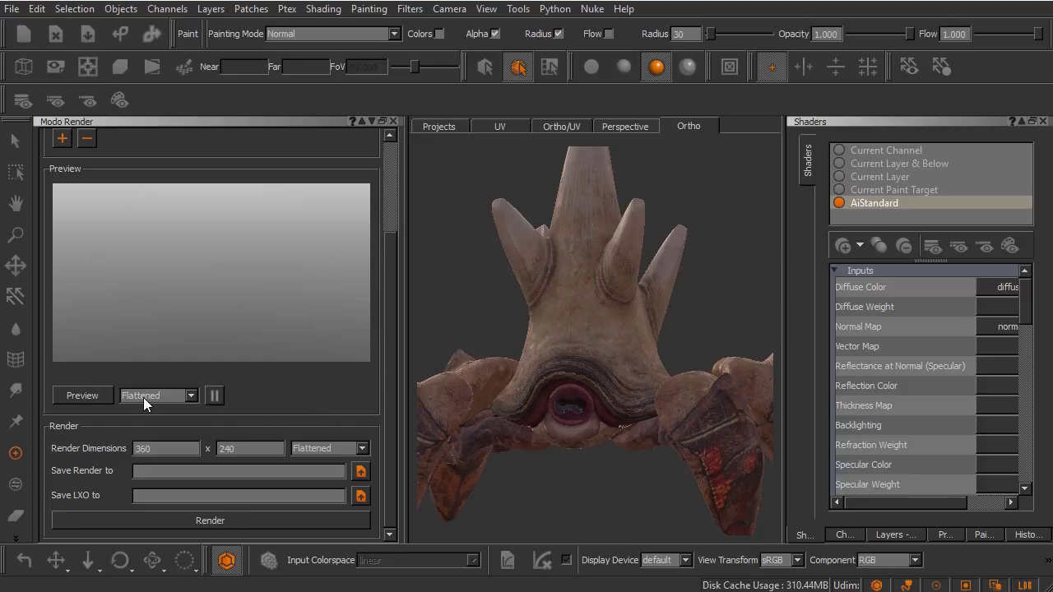
Run a Flattened Modo preview render of the creature
left_click(82, 395)
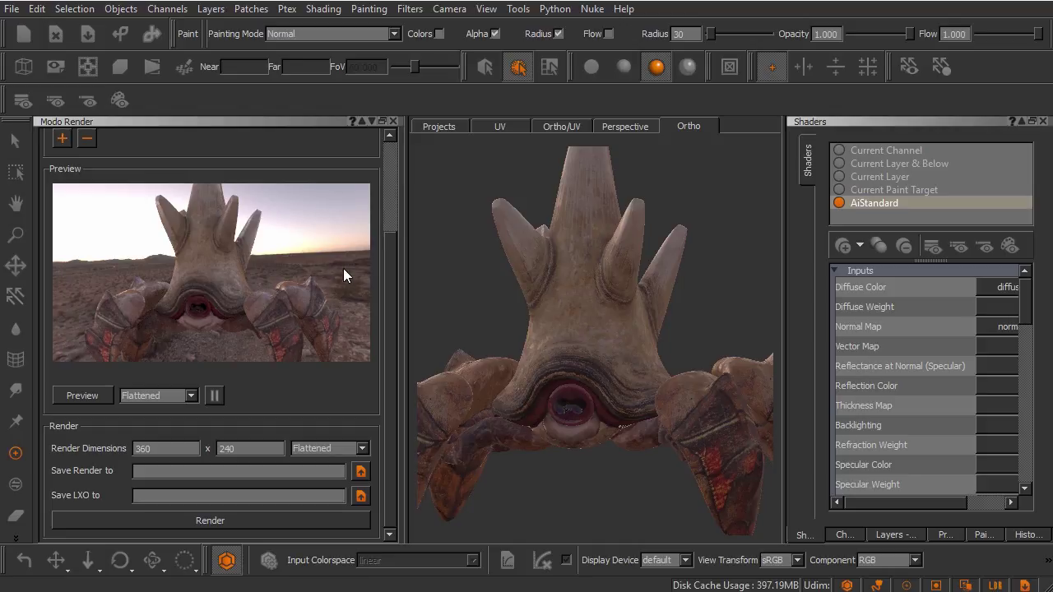
right_click(445, 104)
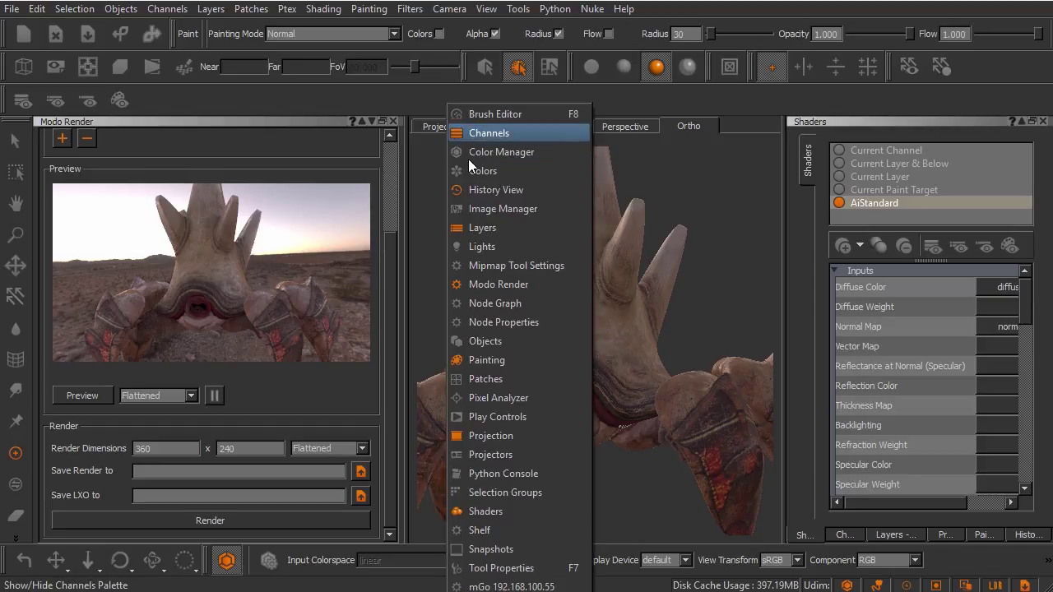
left_click(487, 247)
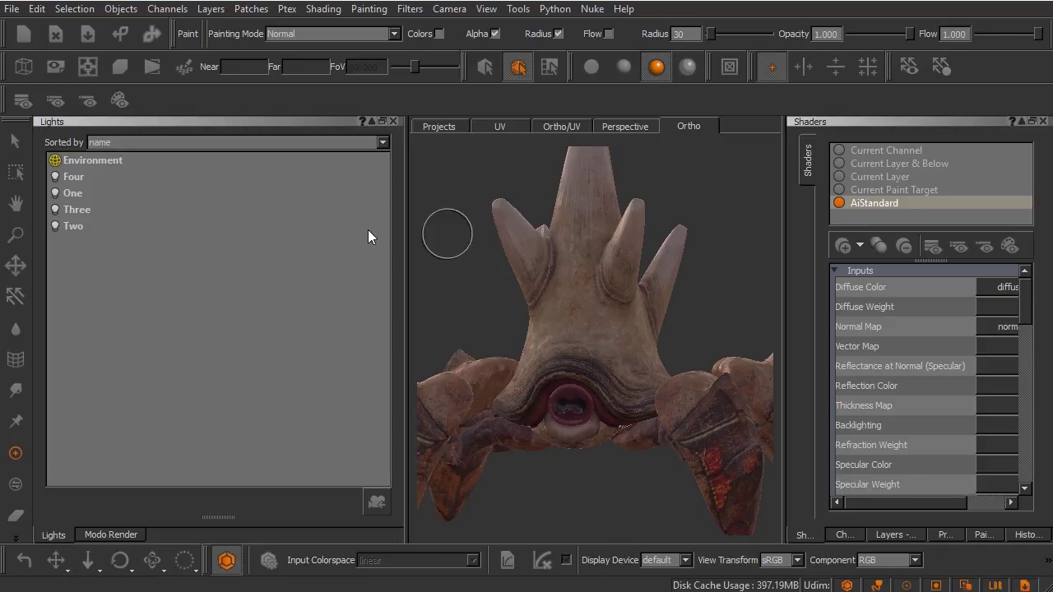
left_click(90, 162)
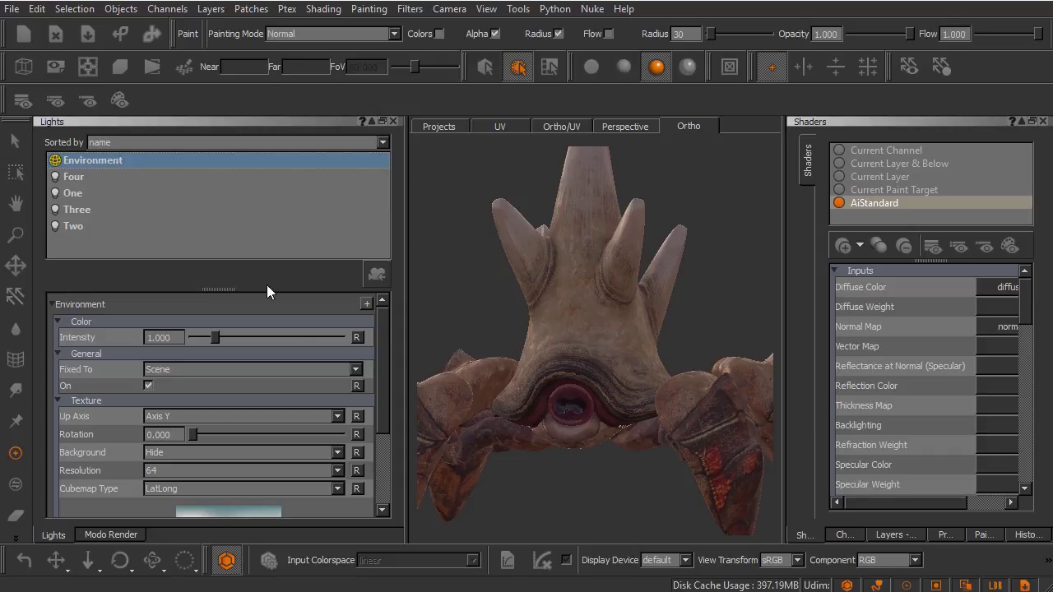
left_click_drag(379, 344, 382, 399)
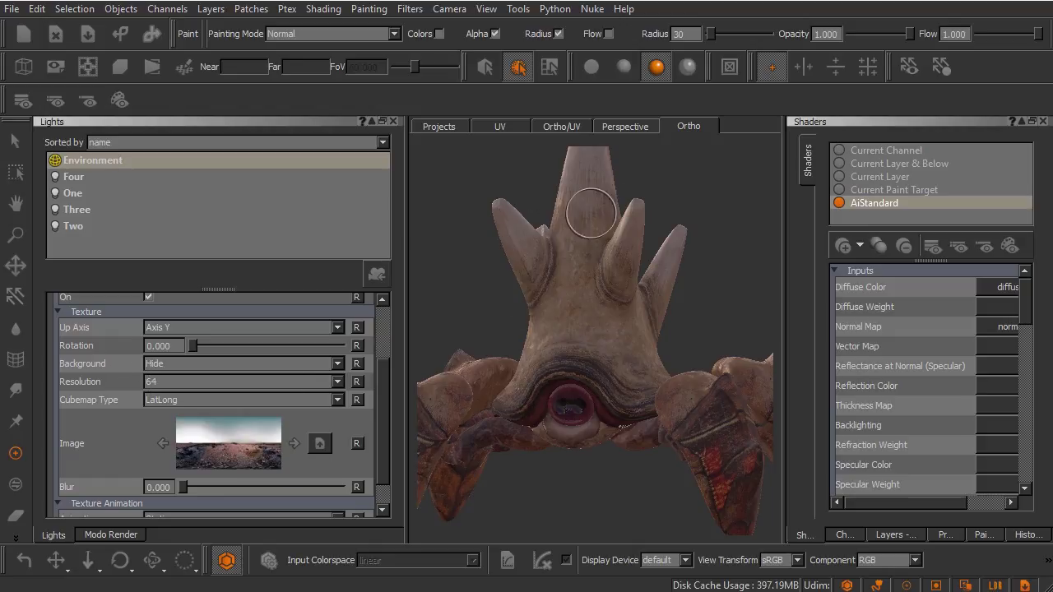
left_click_drag(384, 363, 384, 149)
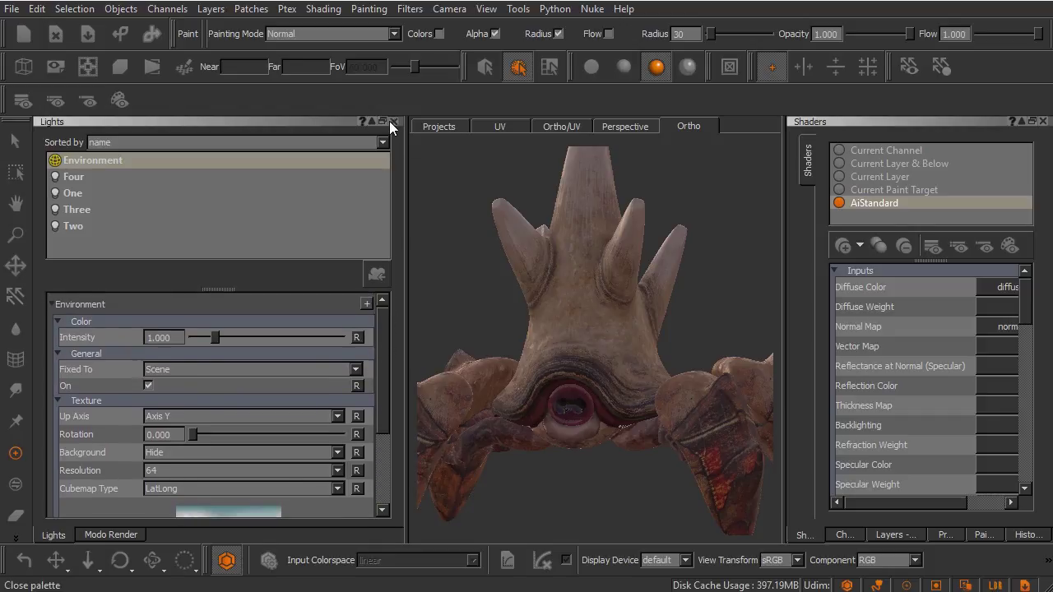
left_click(392, 121)
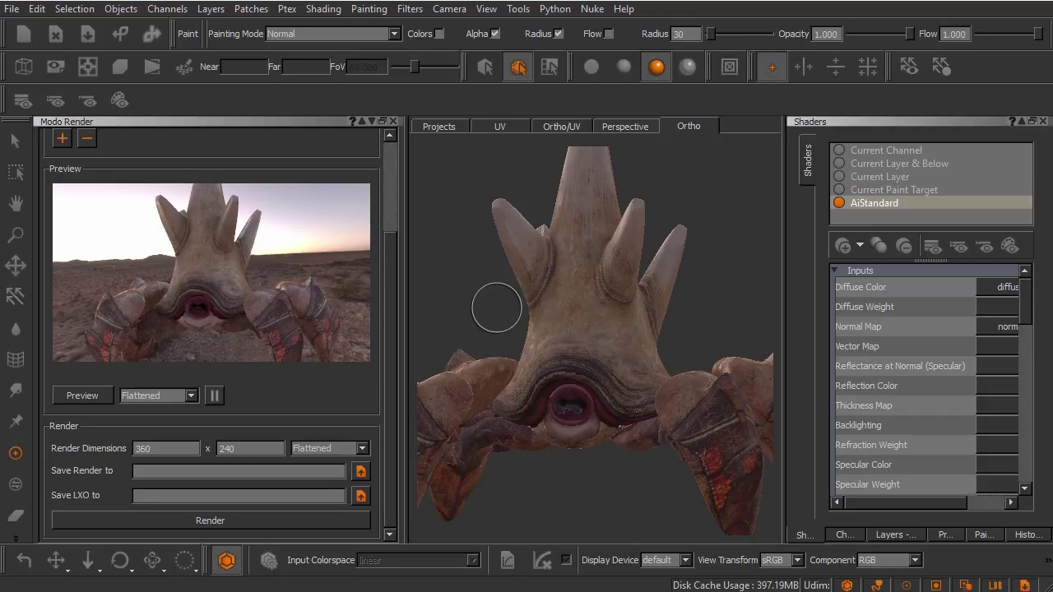
Orbit to a frontal close-up of the creature's face, then zoom out and pan up-right
left_click_drag(496, 308, 574, 291, "alt")
right_click_drag(573, 291, 630, 329, "alt")
middle_click_drag(630, 330, 661, 326, "alt")
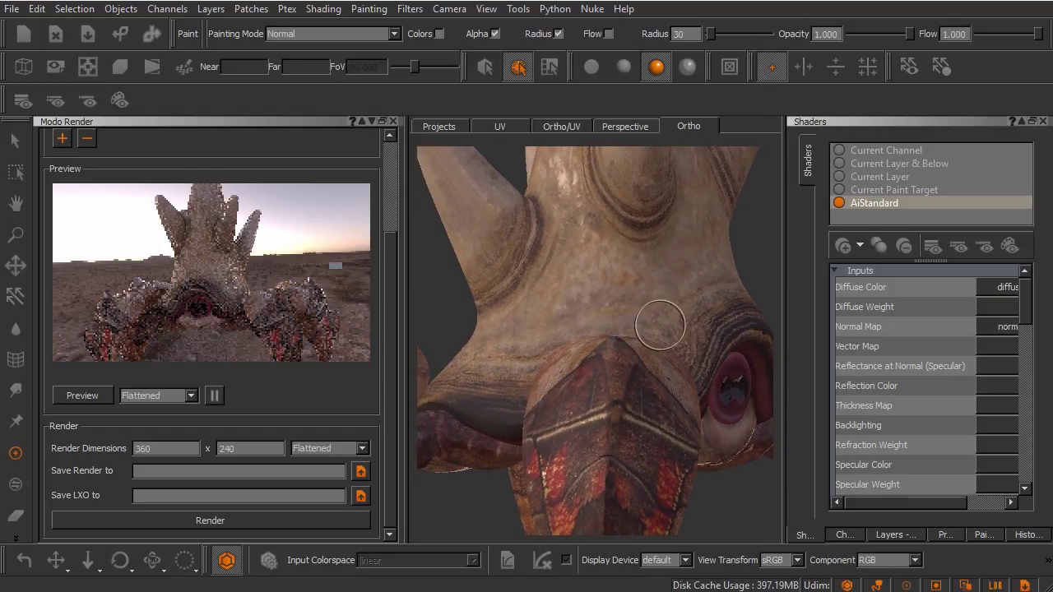